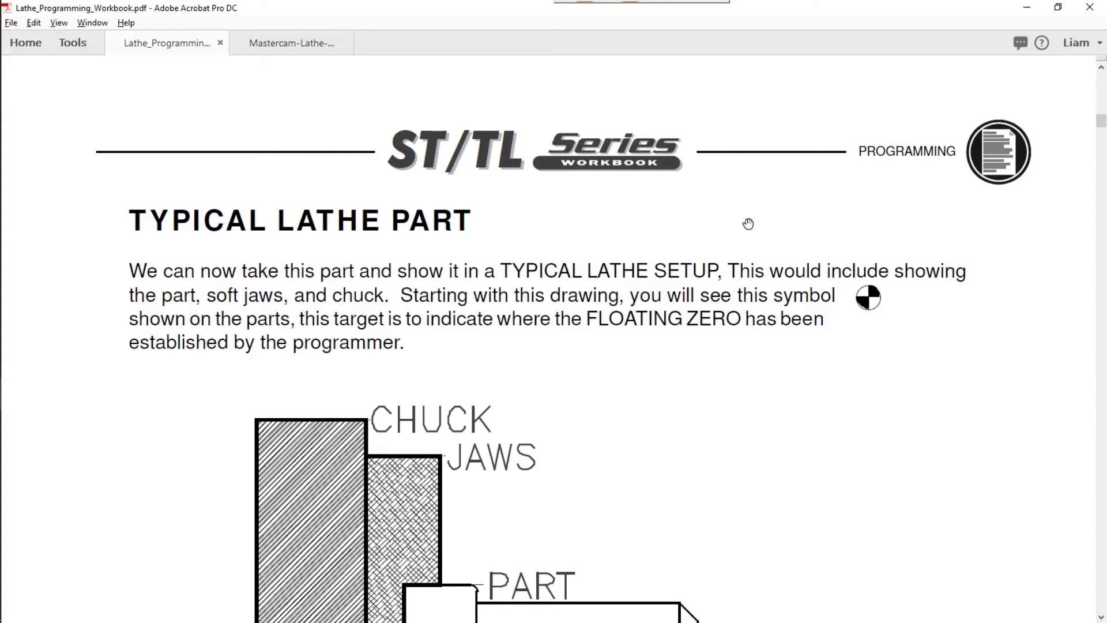
Step: Scroll the Lathe_Programming_Workbook PDF down to the dimensioned part drawing and X/Z point table
{"action": "scroll", "coordinate": [748, 224], "scroll_direction": "down", "scroll_amount": 3}
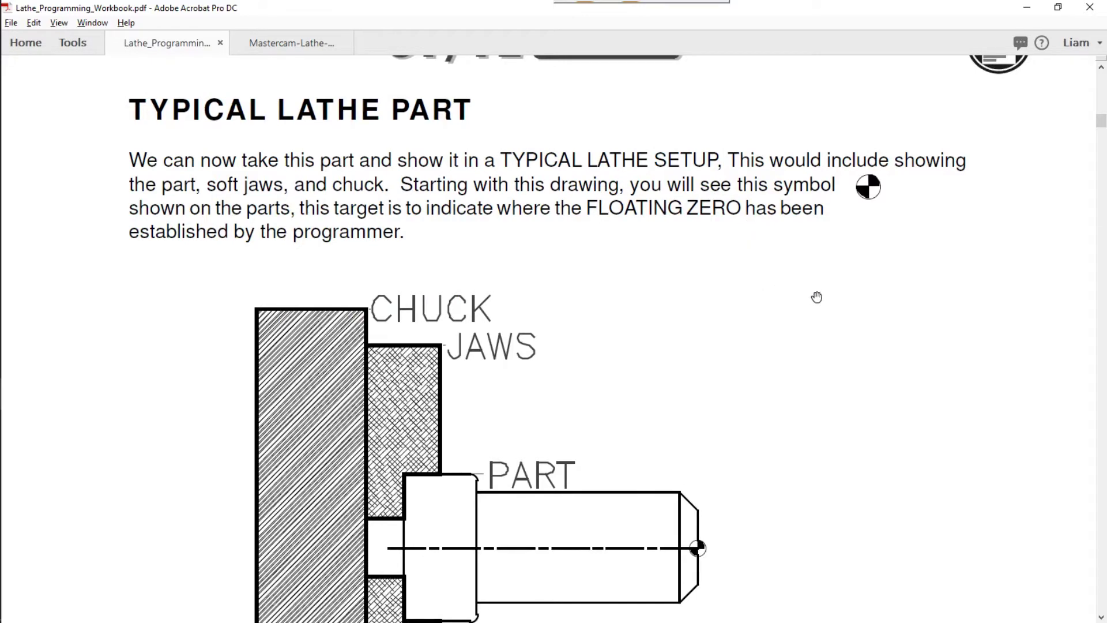
{"action": "scroll", "coordinate": [830, 300], "scroll_direction": "down", "scroll_amount": 6}
{"action": "scroll", "coordinate": [836, 304], "scroll_direction": "down", "scroll_amount": 6}
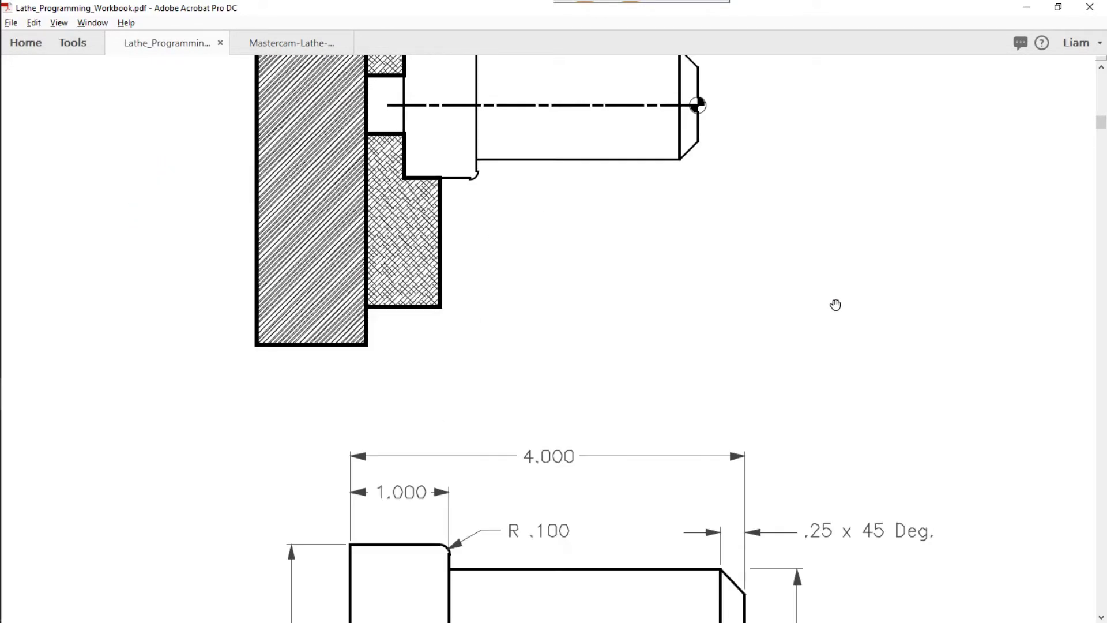
{"action": "scroll", "coordinate": [835, 305], "scroll_direction": "down", "scroll_amount": 6}
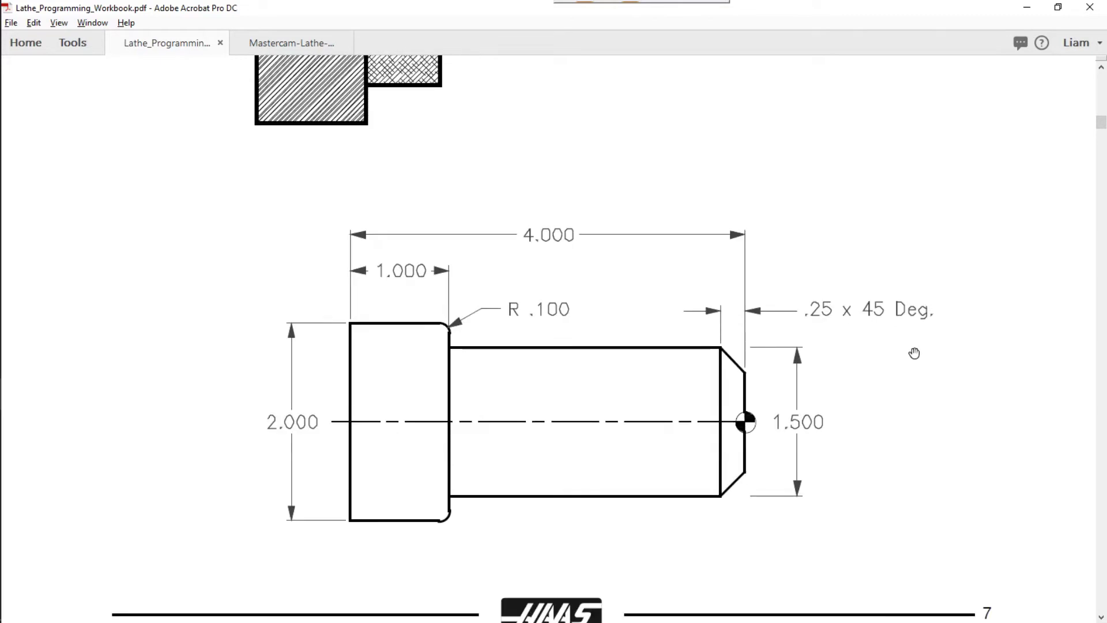
{"action": "scroll", "coordinate": [914, 353], "scroll_direction": "down", "scroll_amount": 15}
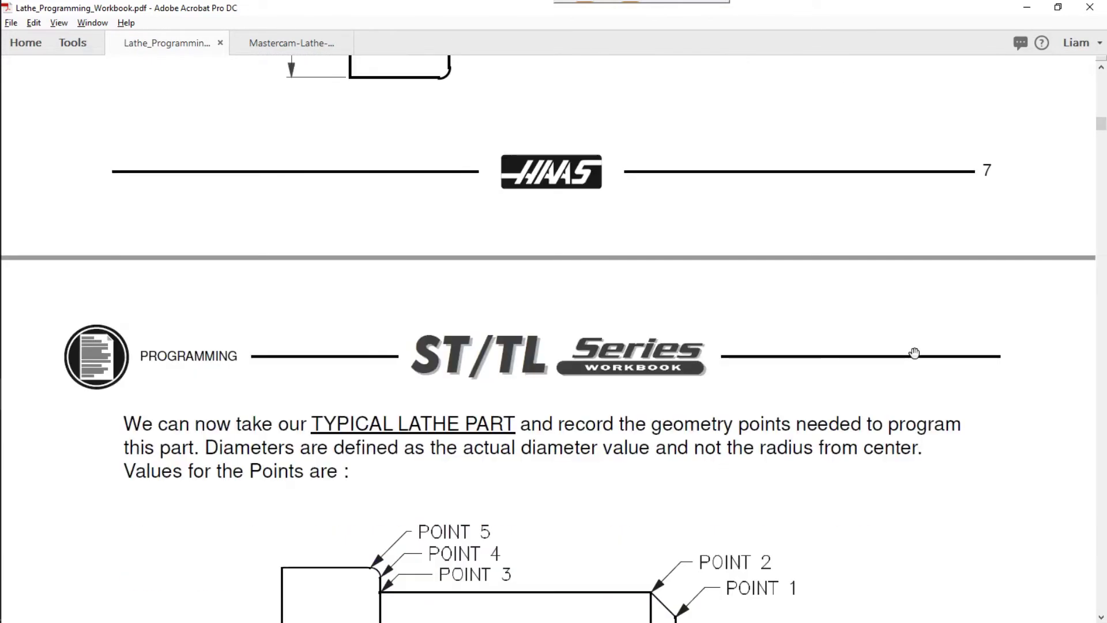
{"action": "scroll", "coordinate": [914, 353], "scroll_direction": "down", "scroll_amount": 12}
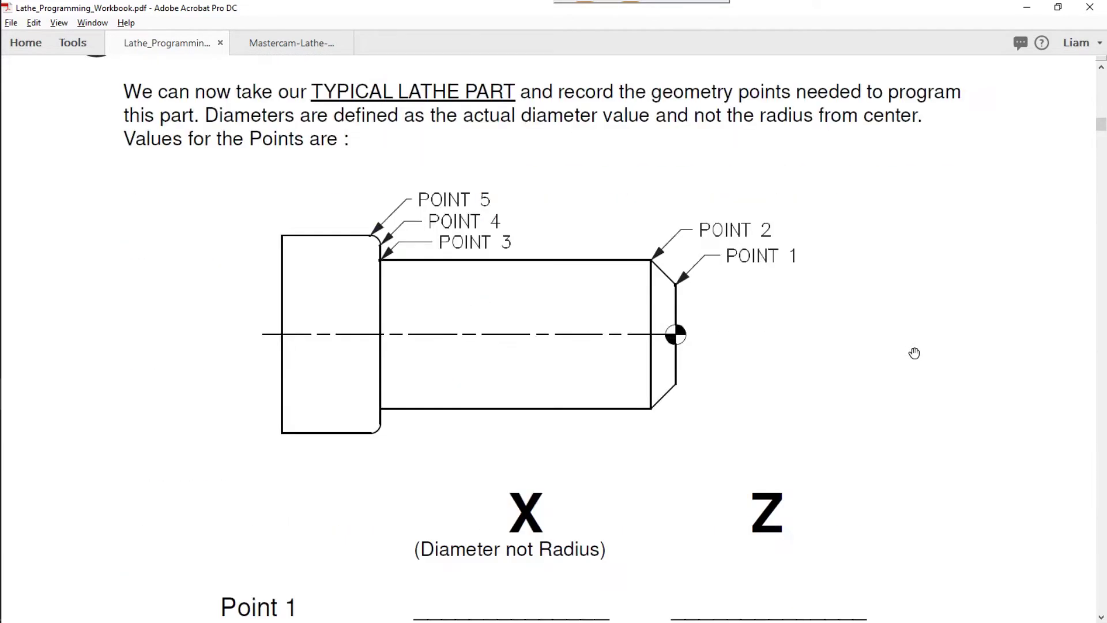
{"action": "scroll", "coordinate": [914, 353], "scroll_direction": "down", "scroll_amount": 3}
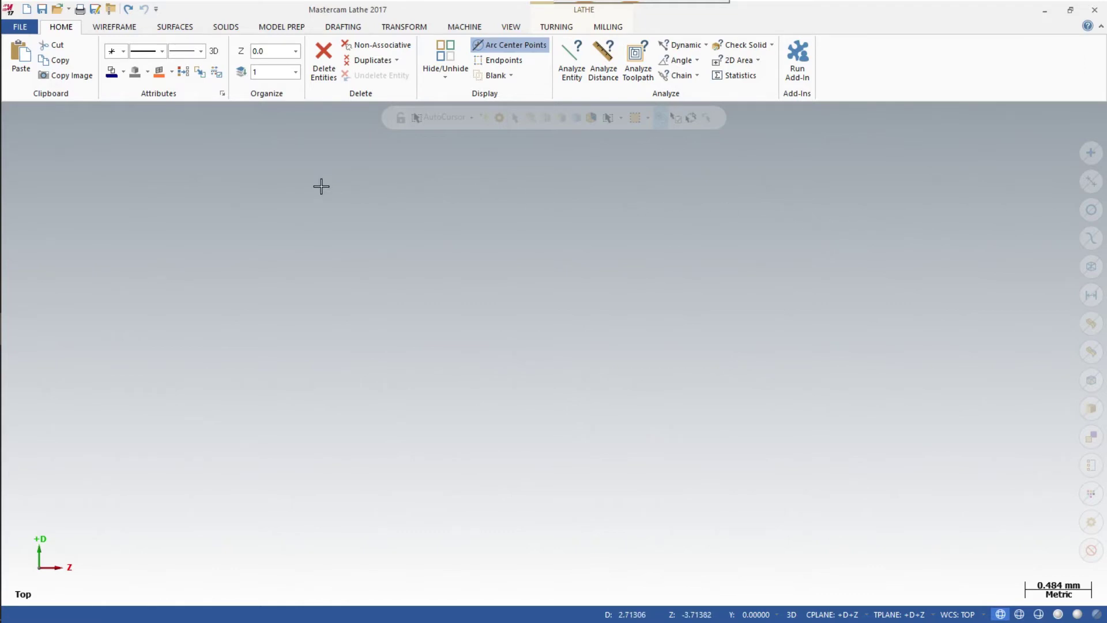
Step: Turn on the grid display in the VIEW tab and check the construction planes
{"action": "left_click", "coordinate": [513, 30]}
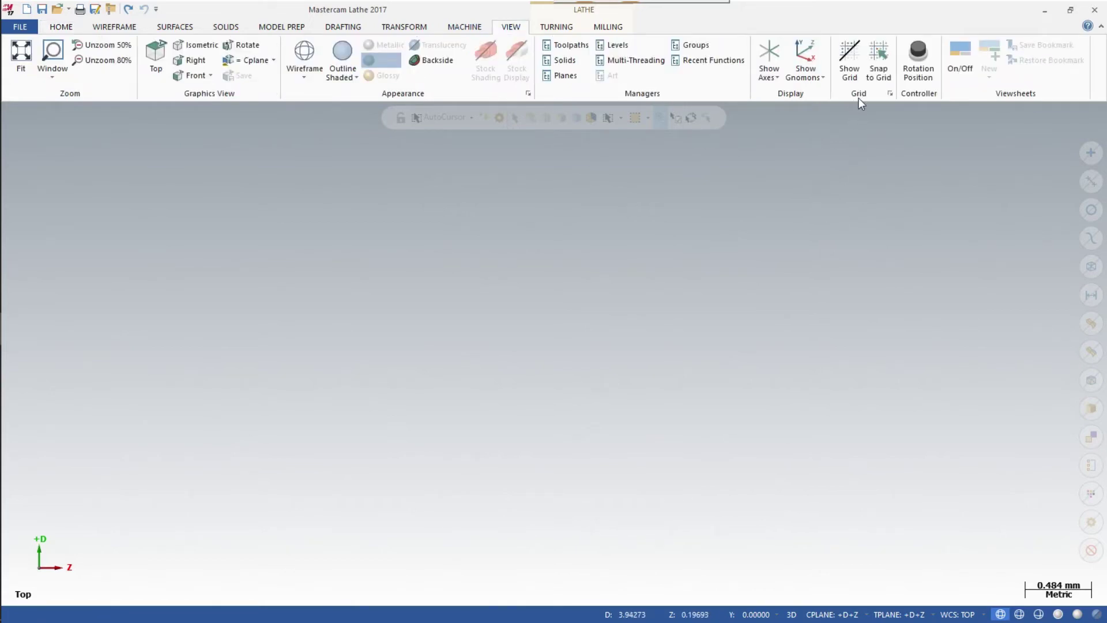
{"action": "left_click", "coordinate": [850, 50]}
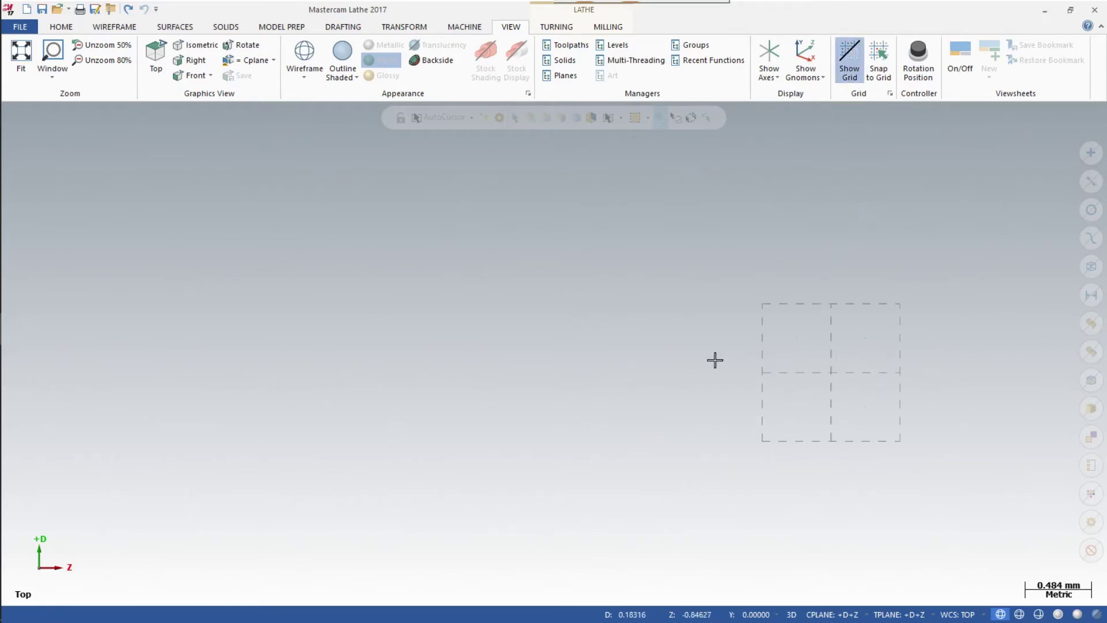
{"action": "left_click", "coordinate": [549, 76]}
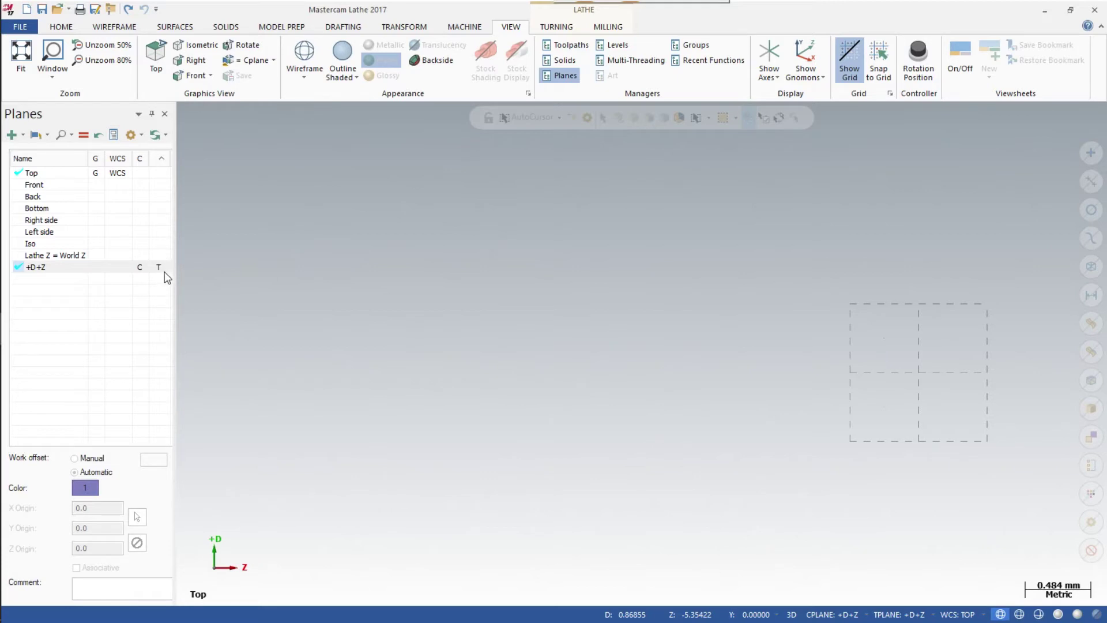
{"action": "left_click", "coordinate": [565, 76]}
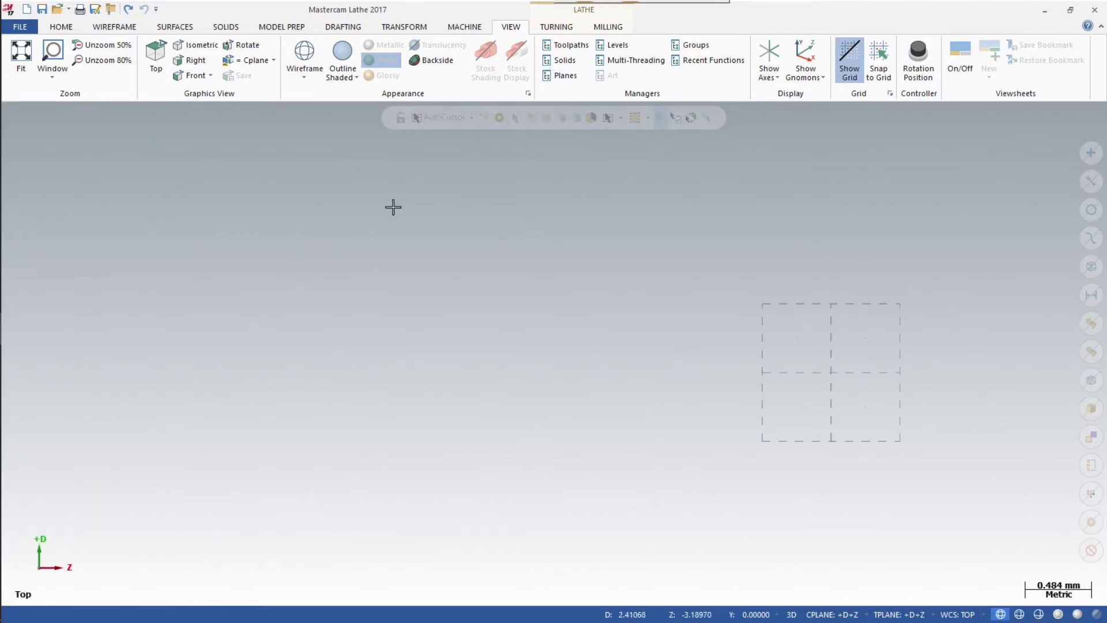
Step: Draw a Line Endpoints line from the origin to D 1.0, Z 0
{"action": "left_click", "coordinate": [114, 29]}
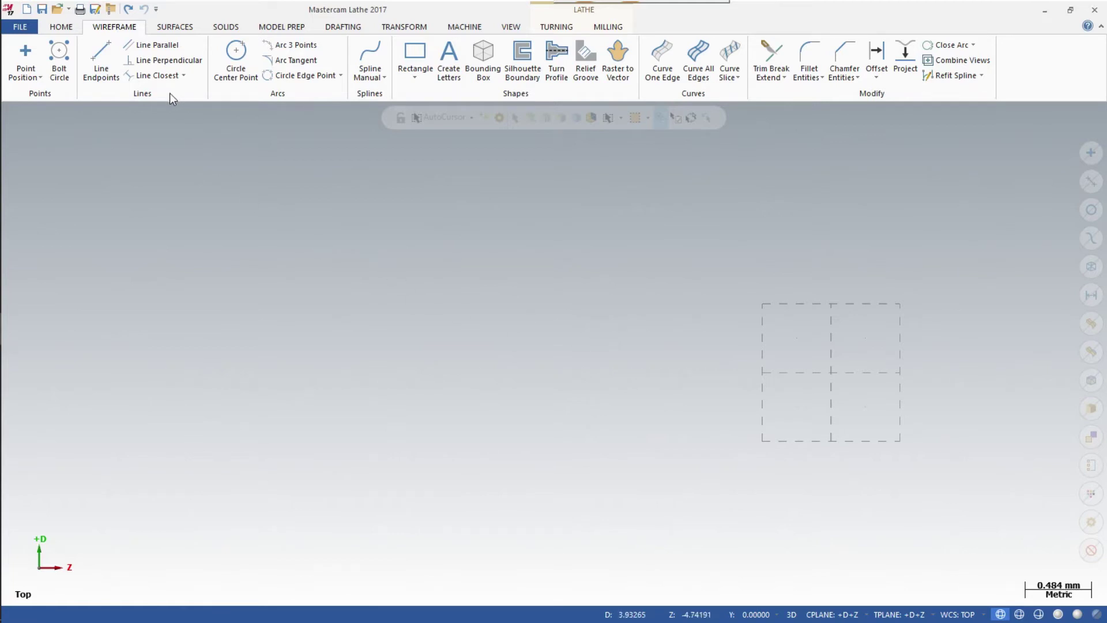
{"action": "left_click", "coordinate": [102, 57]}
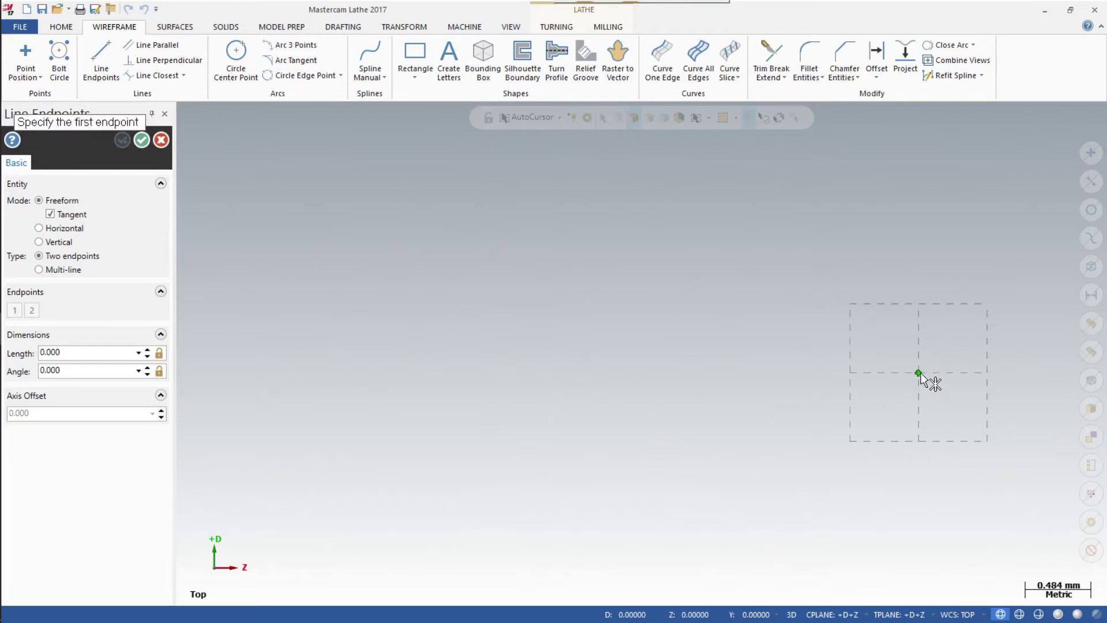
{"action": "left_click", "coordinate": [919, 373]}
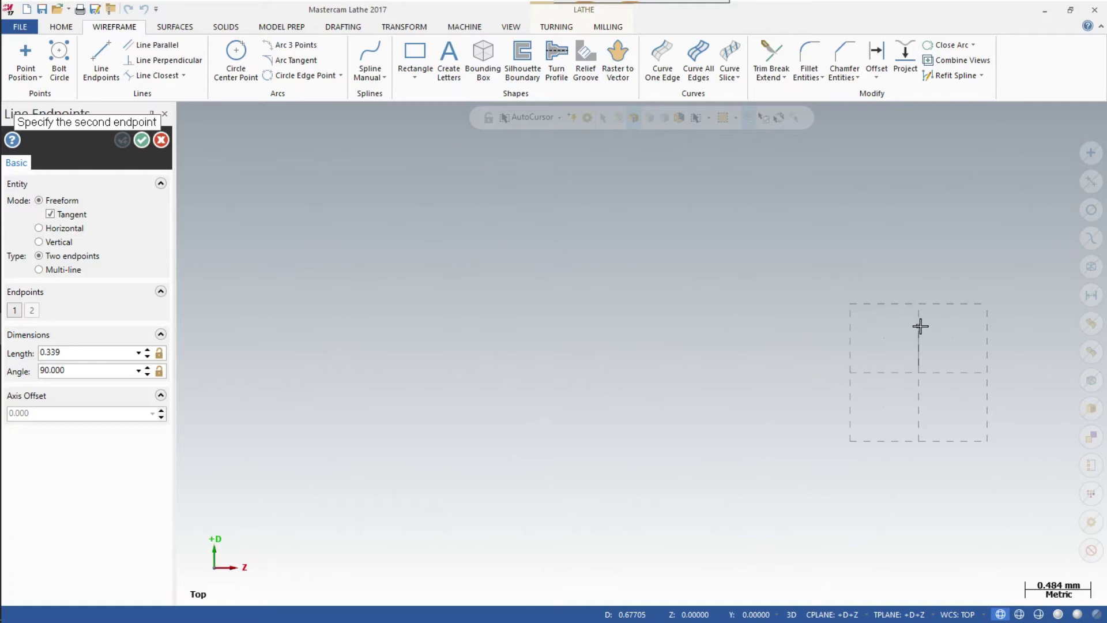
{"action": "key", "text": "space"}
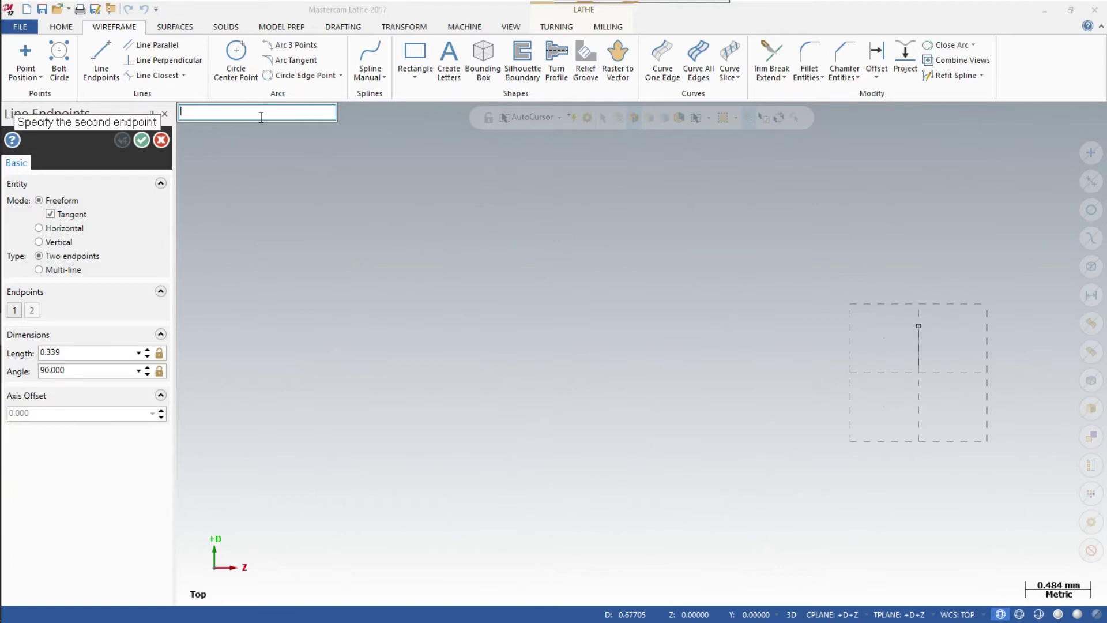
{"action": "type", "text": "1.0,0"}
{"action": "key", "text": "Return"}
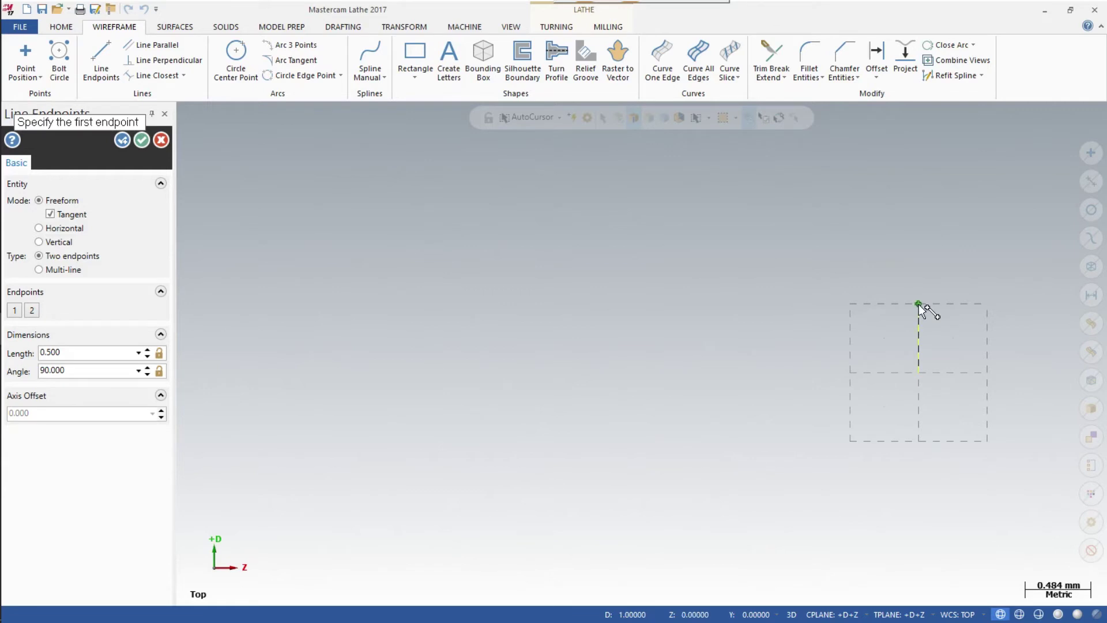
Step: Draw the chamfer line to (1.5, -0.25), horizontal line to (1.5, -3) and step line to (2.0, -3)
{"action": "left_click", "coordinate": [918, 303]}
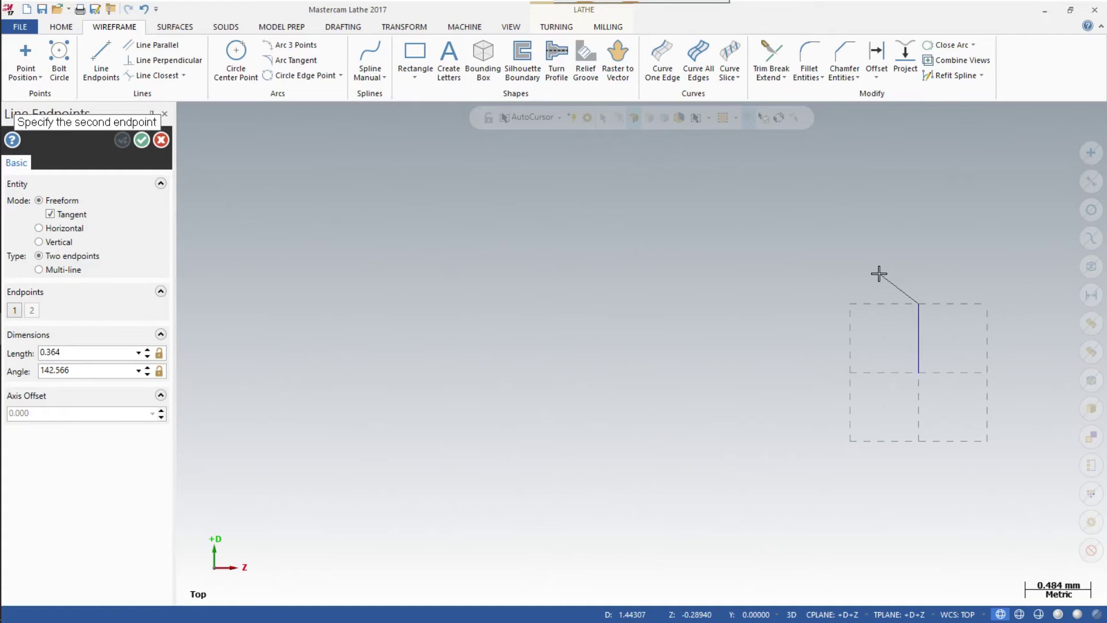
{"action": "type", "text": "1.5"}
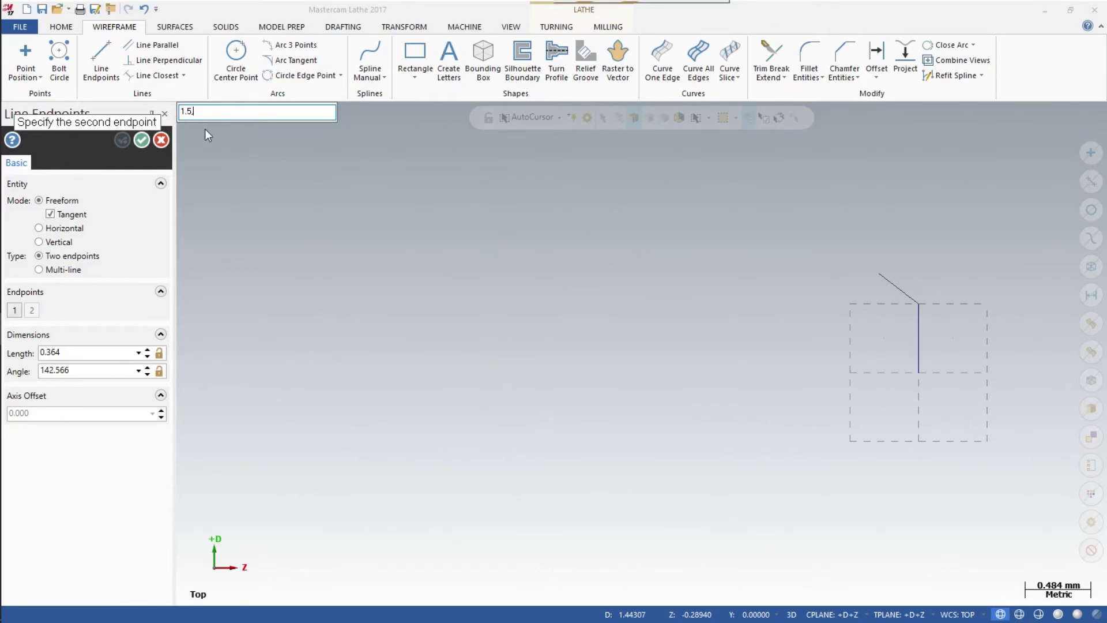
{"action": "type", "text": ",-0.25"}
{"action": "key", "text": "Return"}
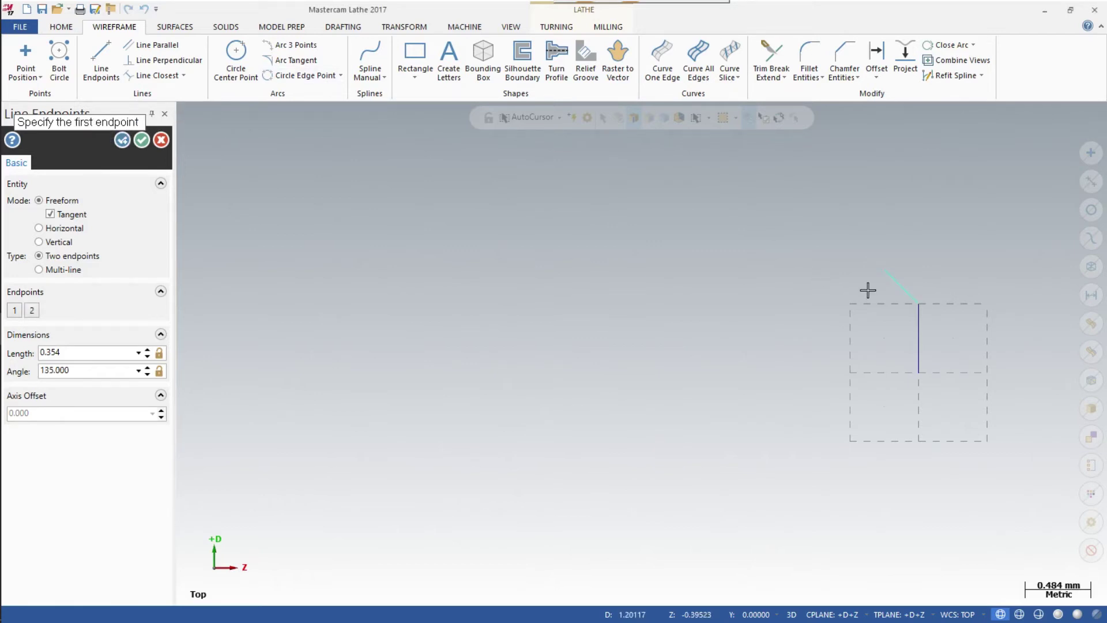
{"action": "left_click", "coordinate": [885, 268]}
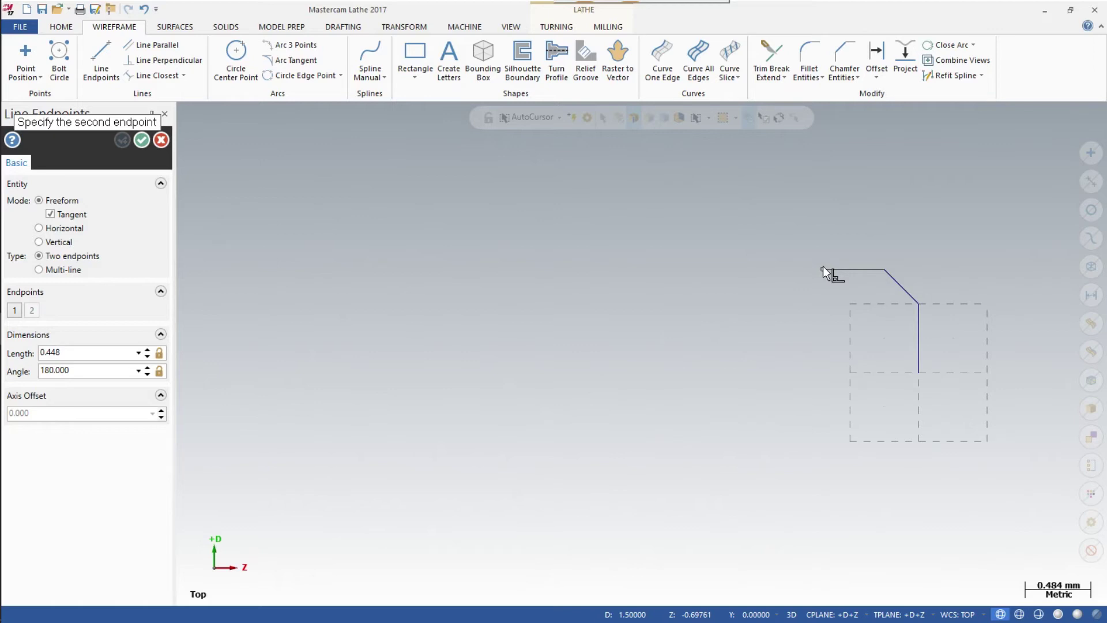
{"action": "type", "text": "1"}
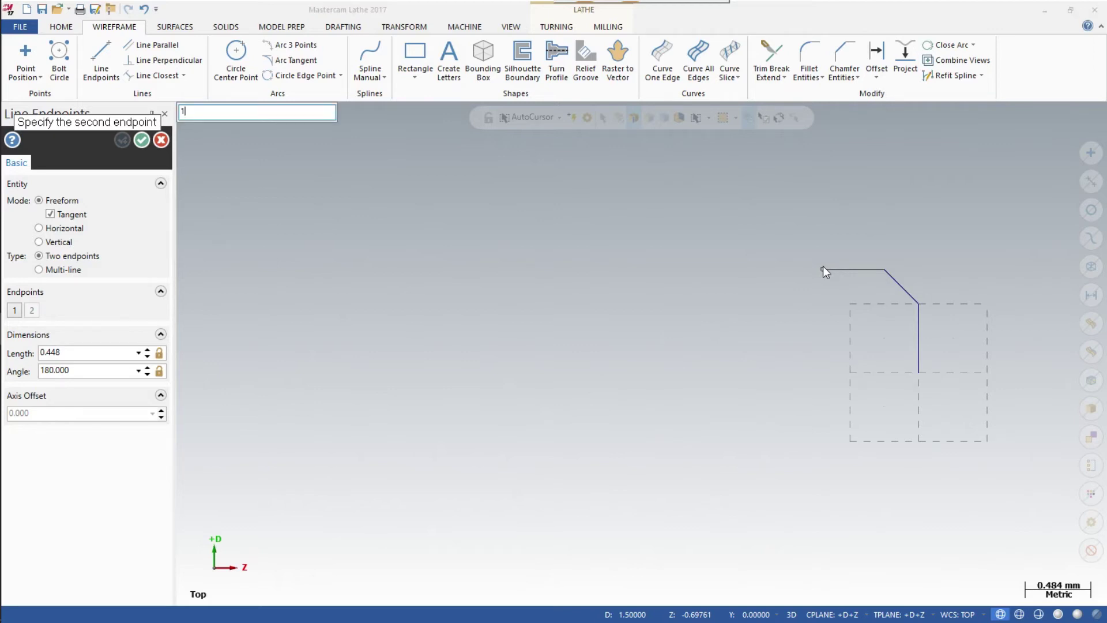
{"action": "type", "text": ".5"}
{"action": "type", "text": ",-3"}
{"action": "key", "text": "Return"}
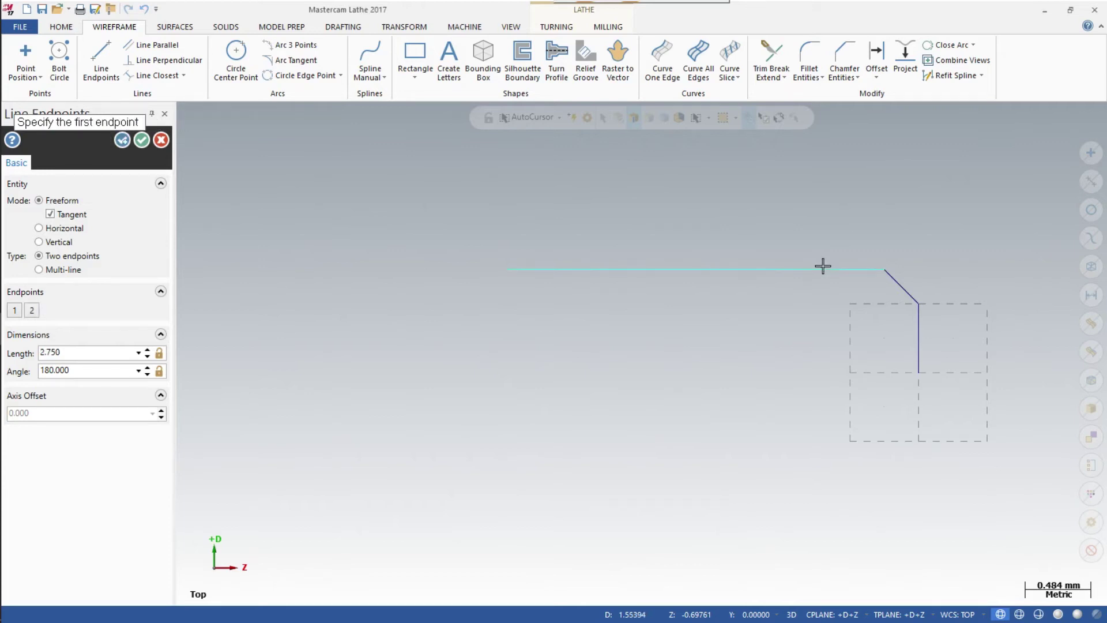
{"action": "left_click", "coordinate": [507, 269]}
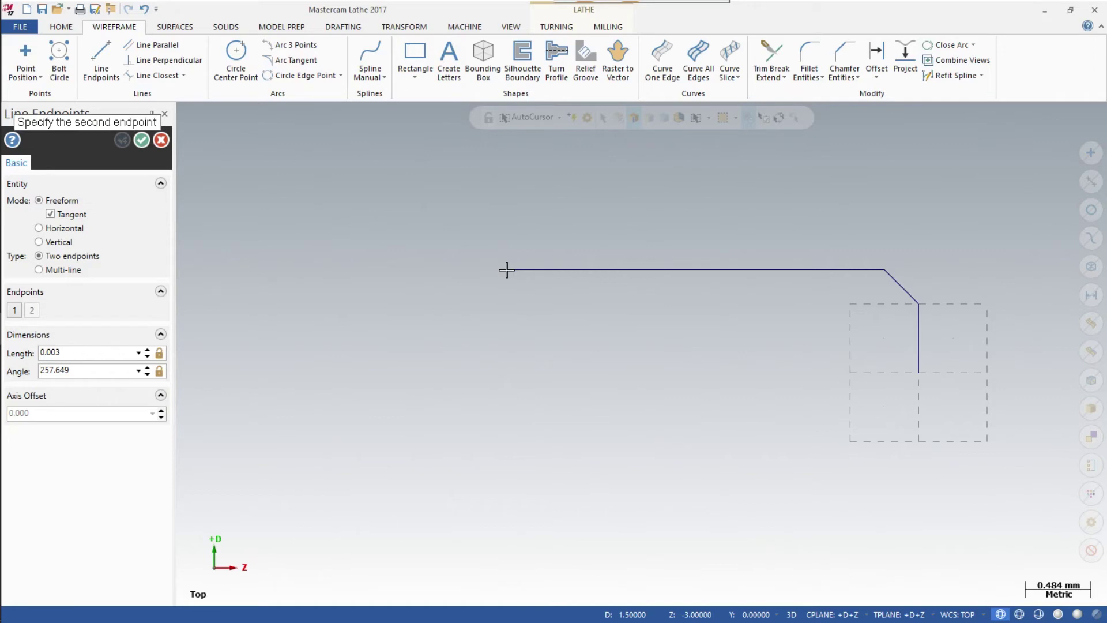
{"action": "type", "text": "2.0"}
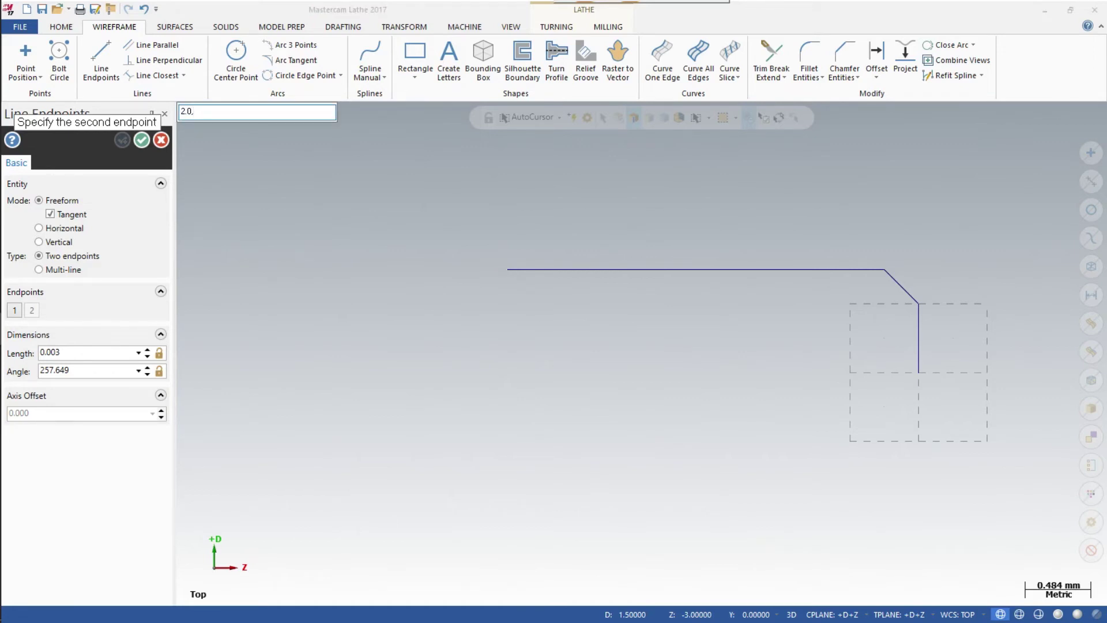
{"action": "type", "text": ",-3"}
{"action": "key", "text": "Return"}
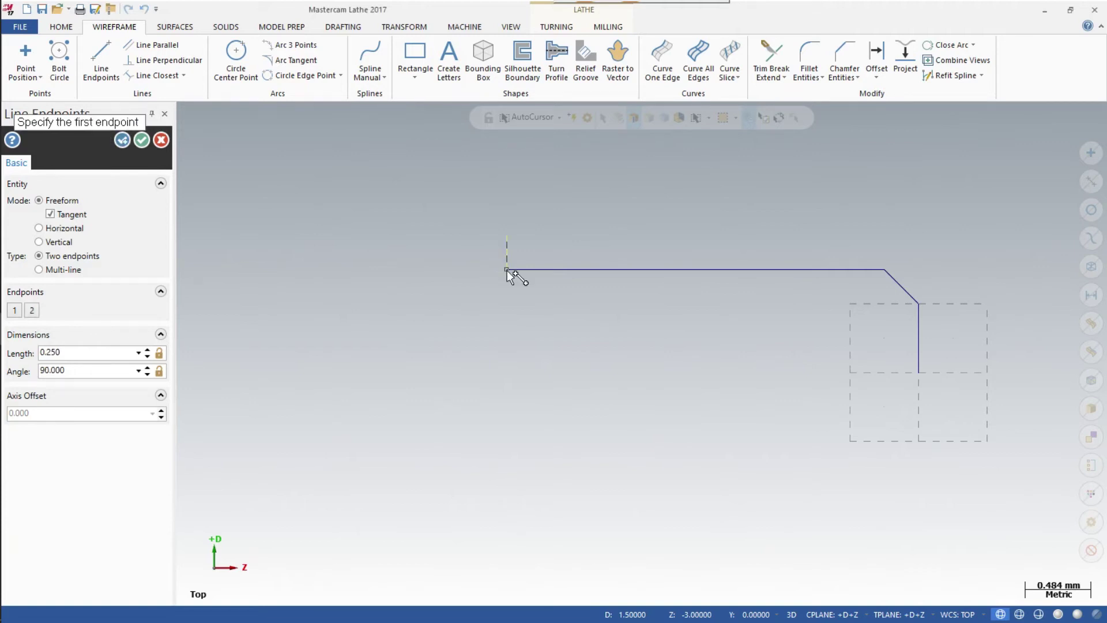
Step: Add the top horizontal line at D 2.0 and the face line down to (0, -4)
{"action": "left_click", "coordinate": [508, 235]}
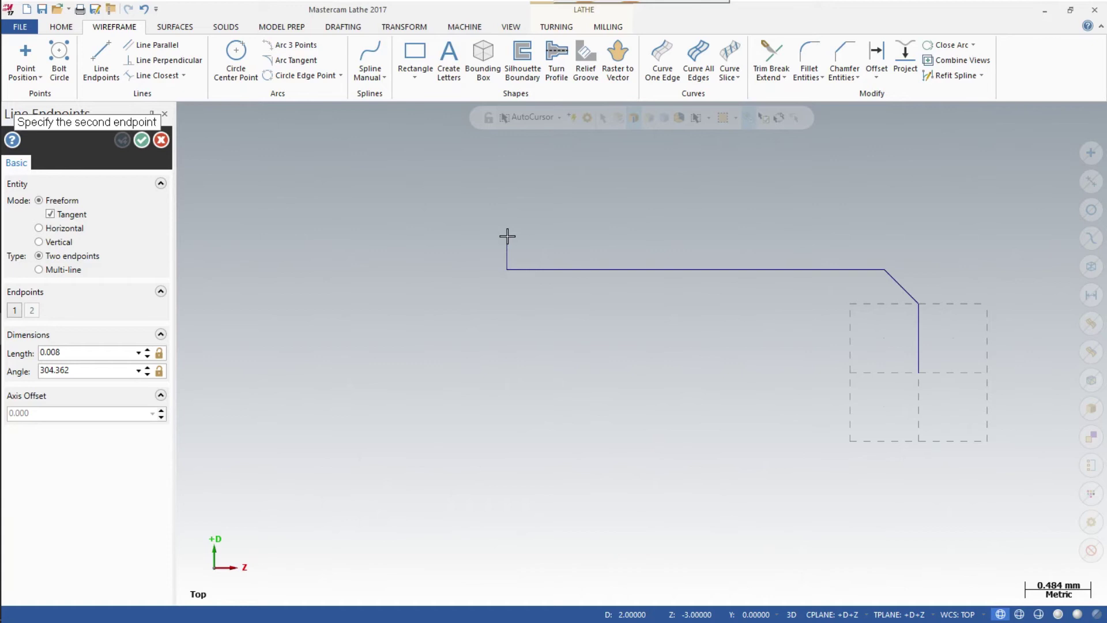
{"action": "type", "text": "1"}
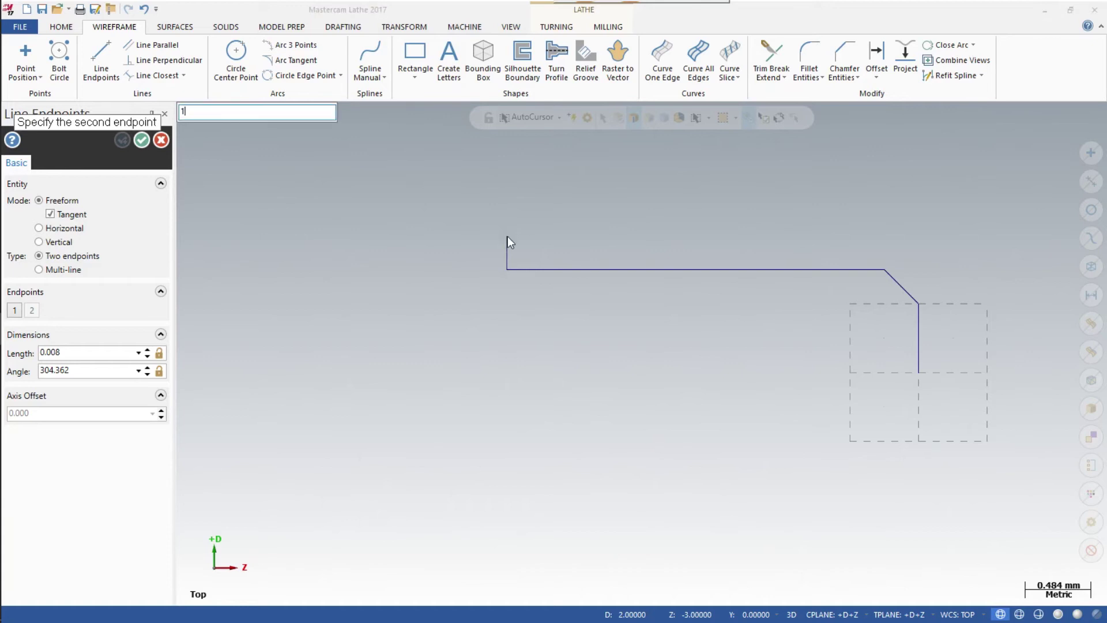
{"action": "type", "text": "2.0"}
{"action": "type", "text": ",-3.0"}
{"action": "key", "text": "Return"}
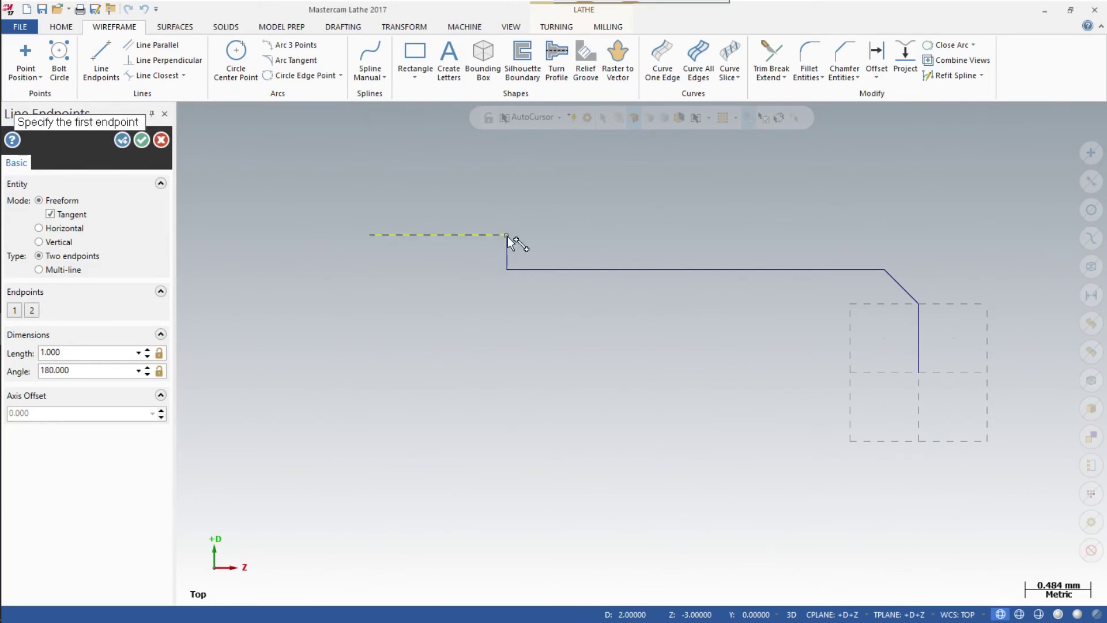
{"action": "left_click", "coordinate": [372, 239]}
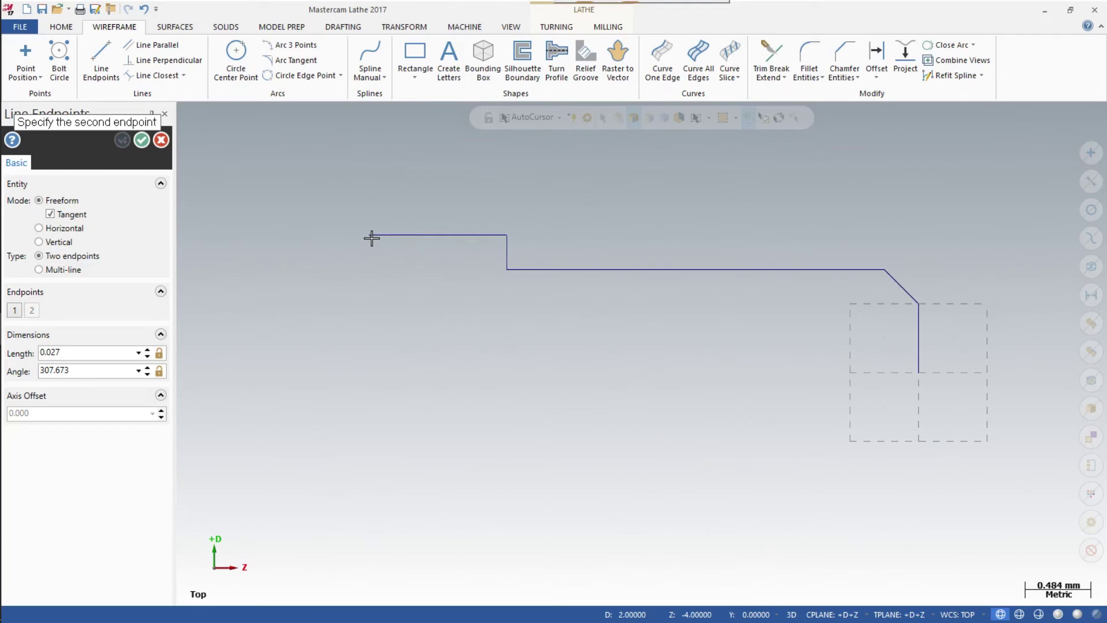
{"action": "type", "text": "0"}
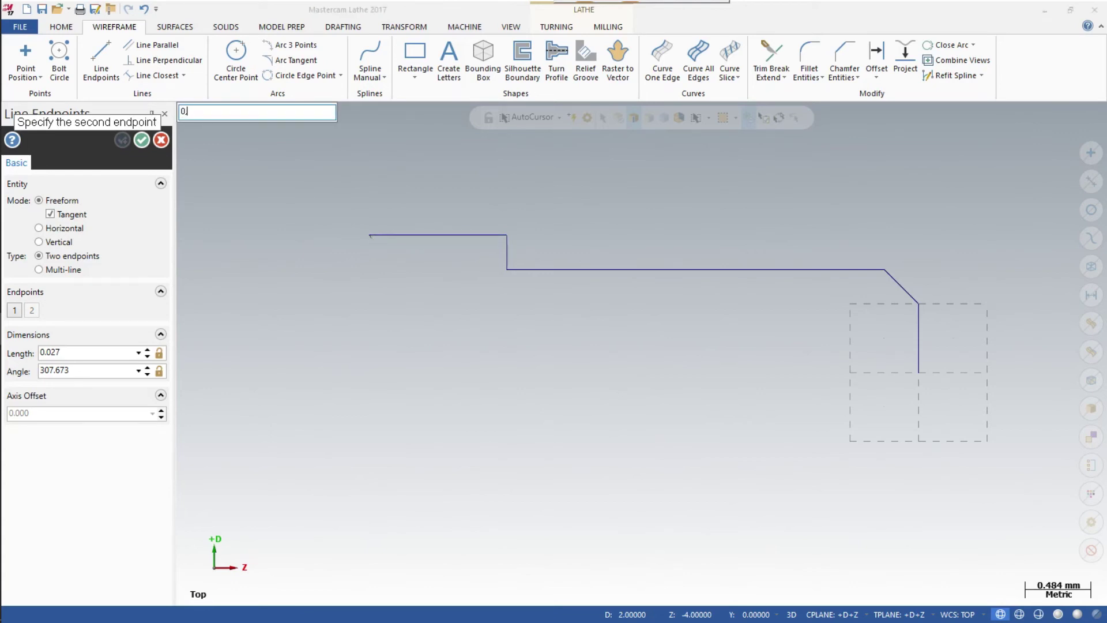
{"action": "type", "text": ",-4.0"}
{"action": "key", "text": "Return"}
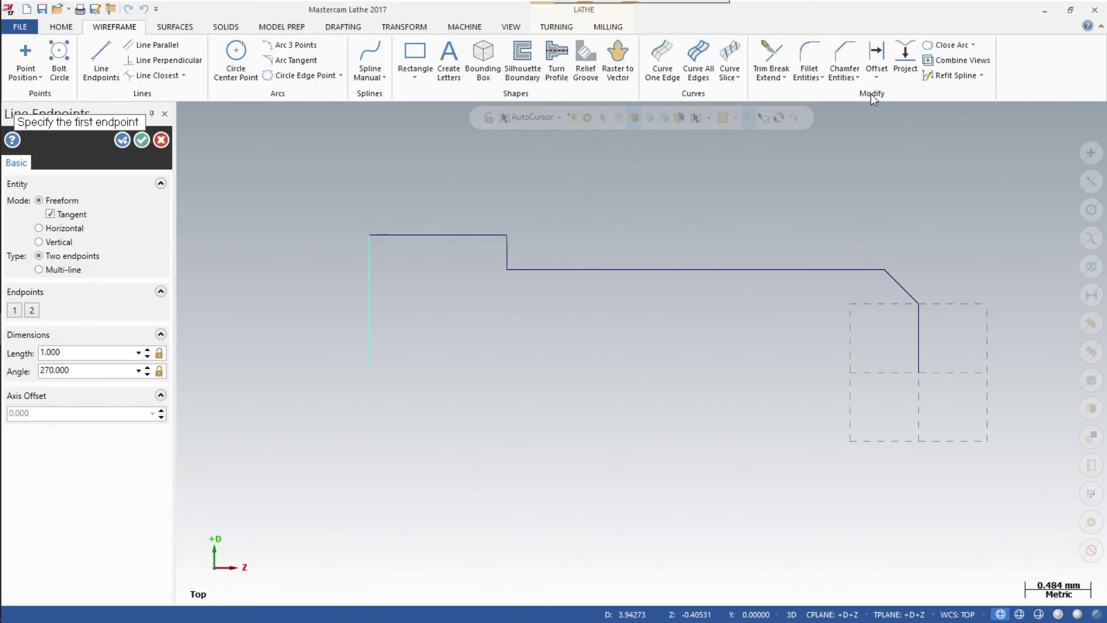
Step: Round the corner between the top D 2.0 line and the step line with a 0.100 radius fillet
{"action": "left_click", "coordinate": [808, 72]}
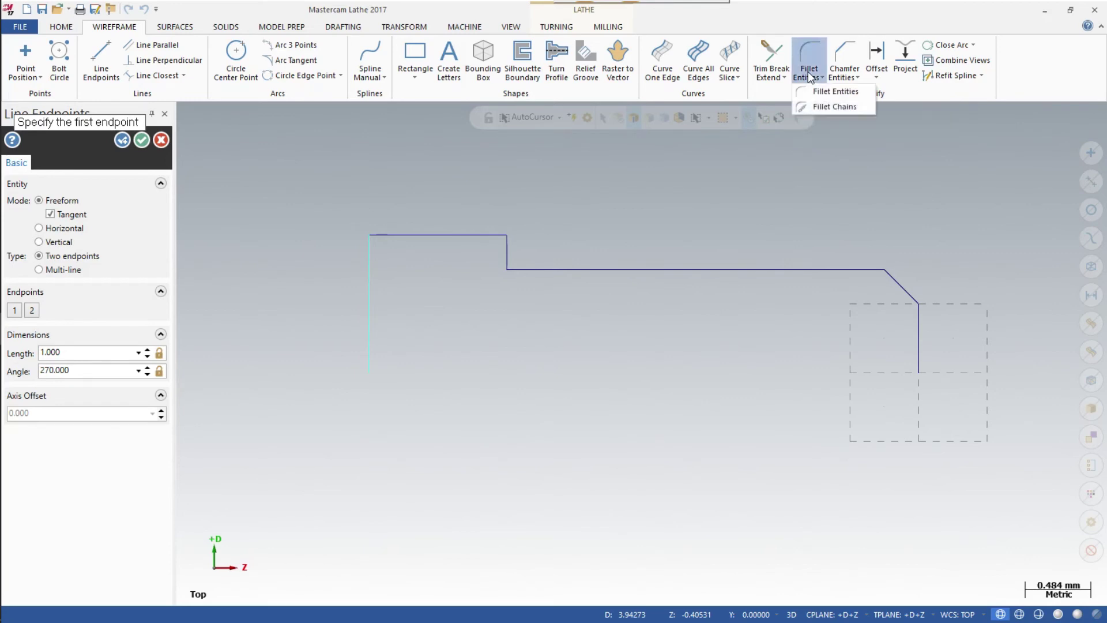
{"action": "left_click", "coordinate": [836, 91]}
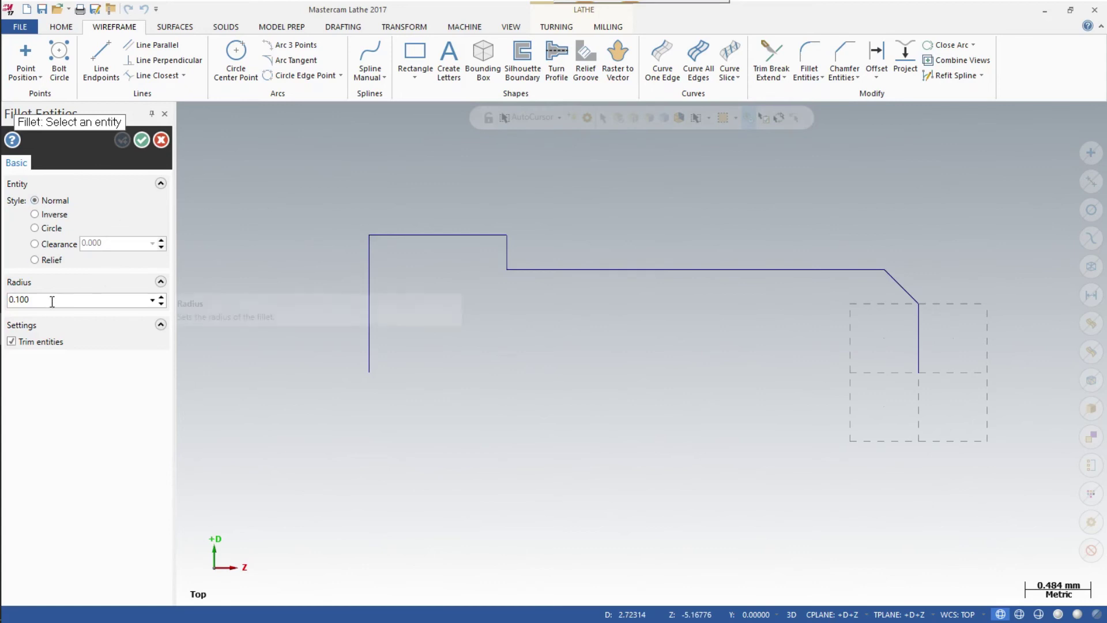
{"action": "left_click_drag", "start_coordinate": [52, 299], "coordinate": [7, 306]}
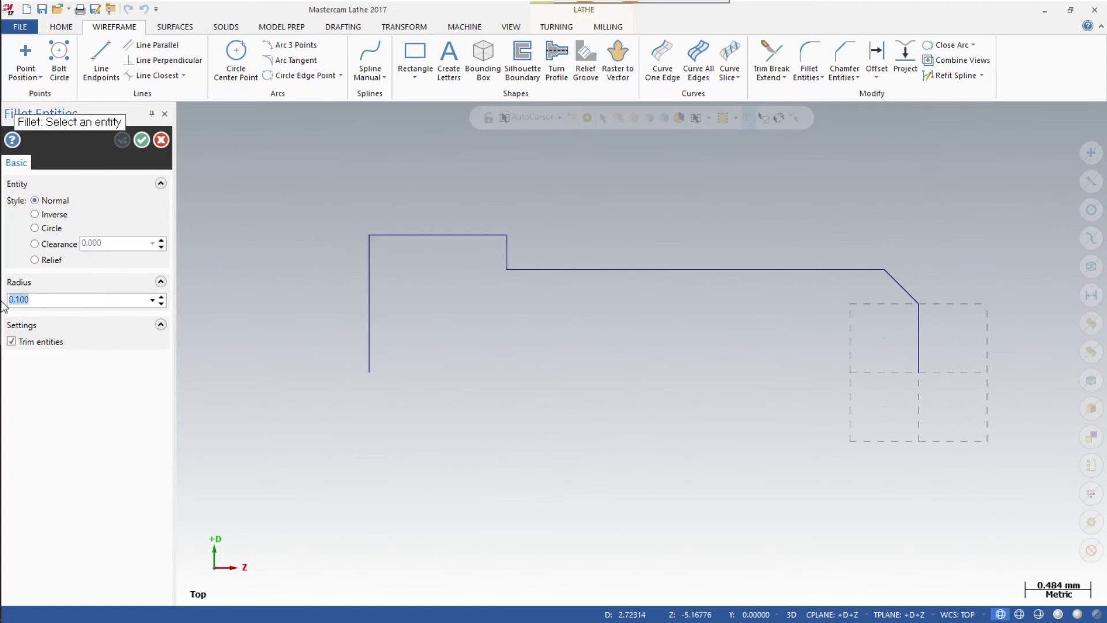
{"action": "type", "text": ".10"}
{"action": "key", "text": "Return"}
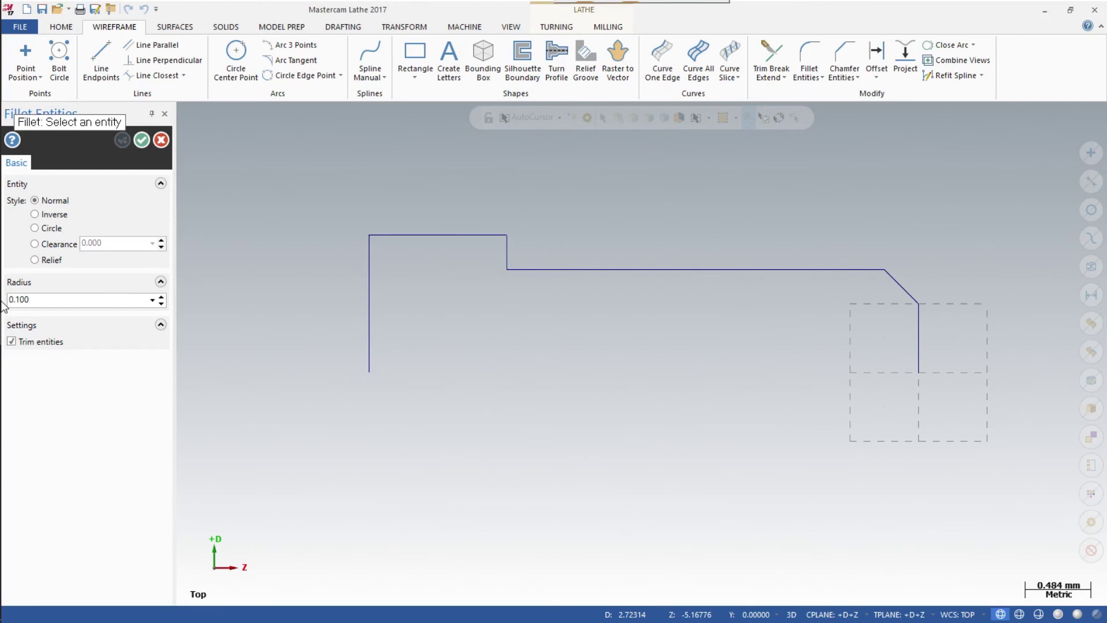
{"action": "left_click", "coordinate": [476, 235]}
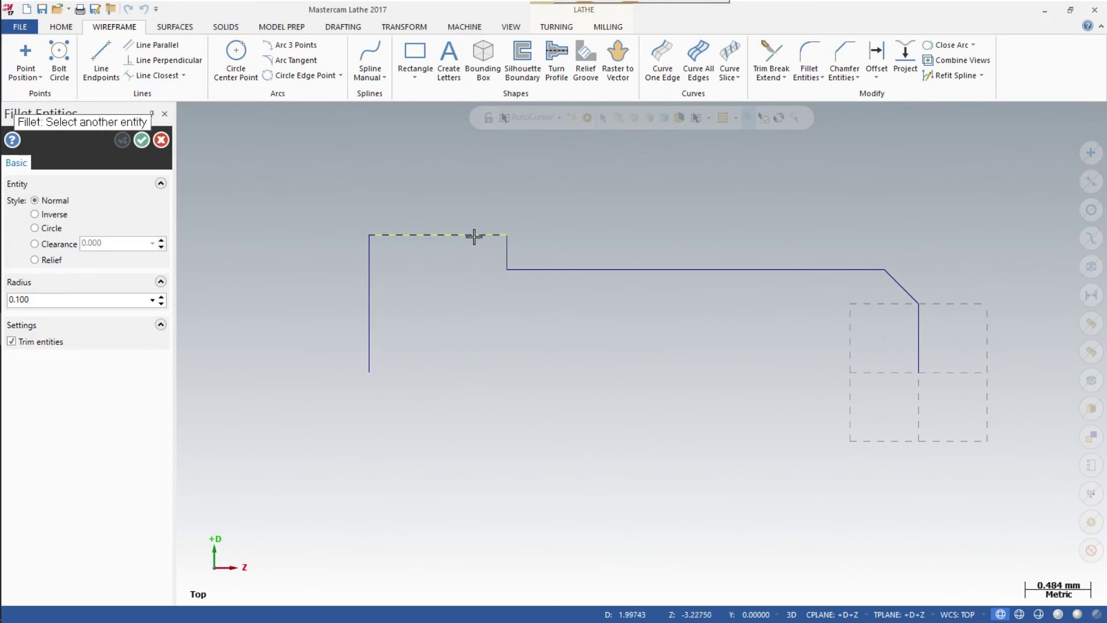
{"action": "left_click", "coordinate": [505, 257]}
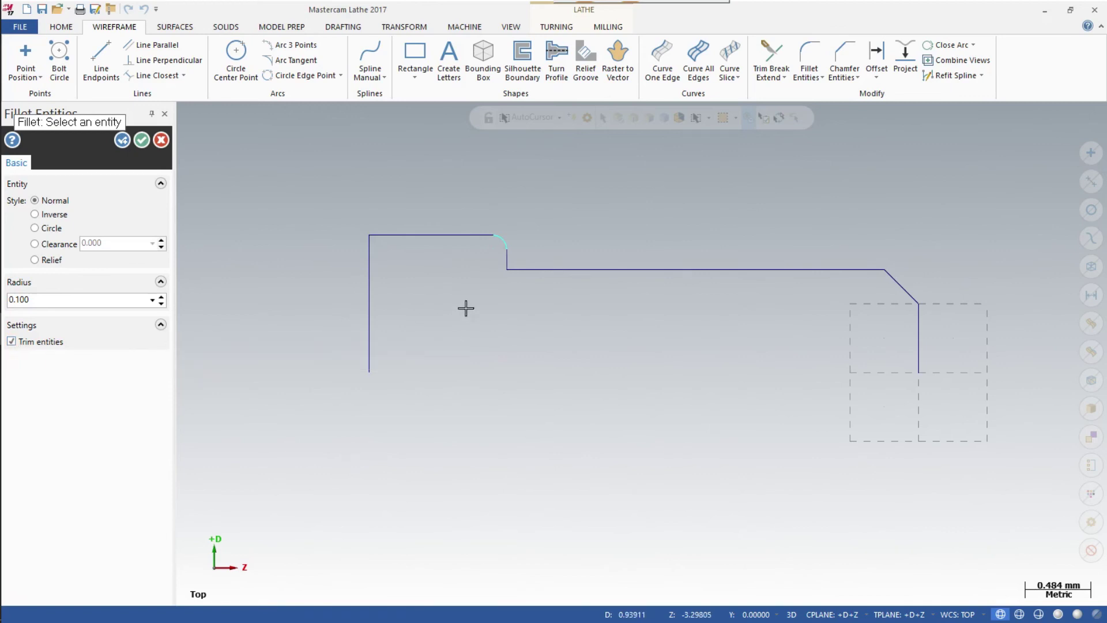
{"action": "key", "text": "Return"}
{"action": "left_click", "coordinate": [161, 141]}
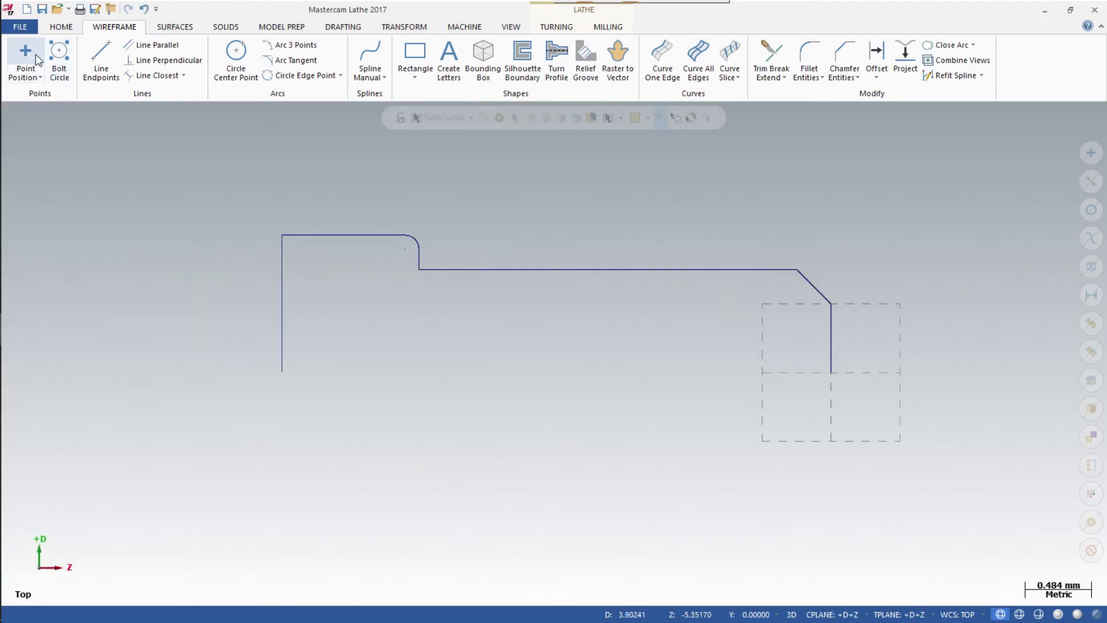
Step: Save the part as a last-name file ending in '-Lesson 1' in the mcx folder
{"action": "left_click", "coordinate": [23, 27]}
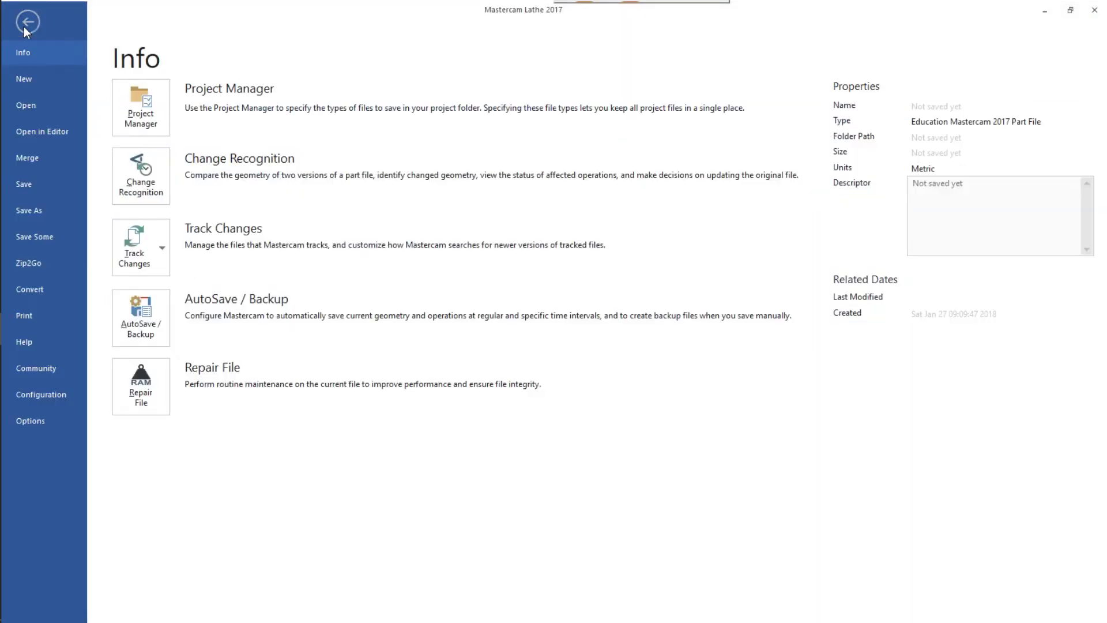
{"action": "left_click", "coordinate": [35, 212]}
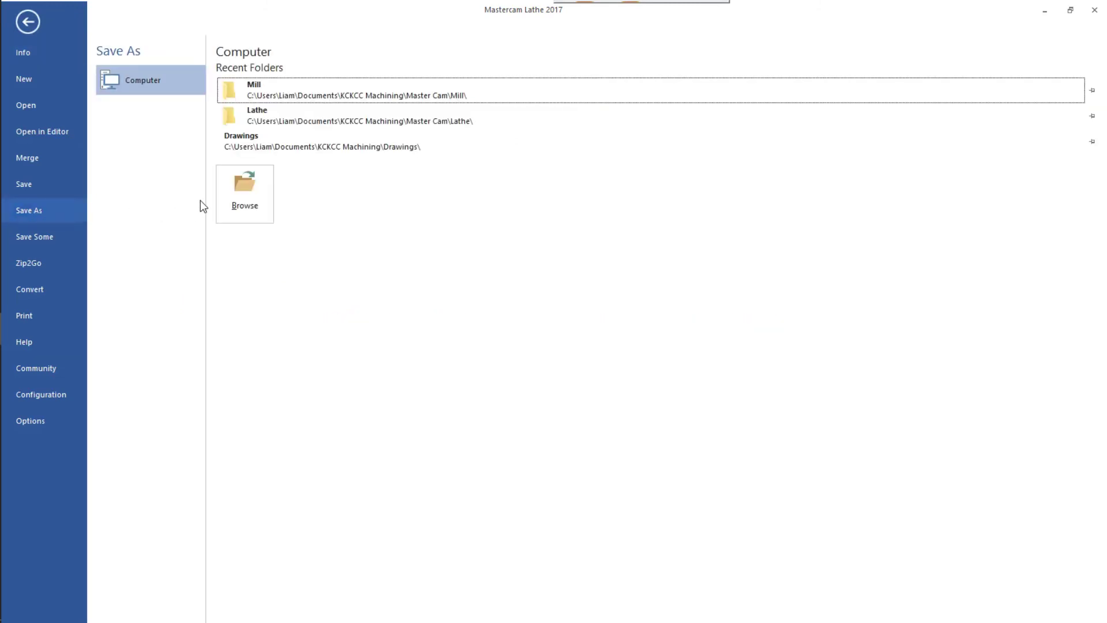
{"action": "left_click", "coordinate": [254, 195]}
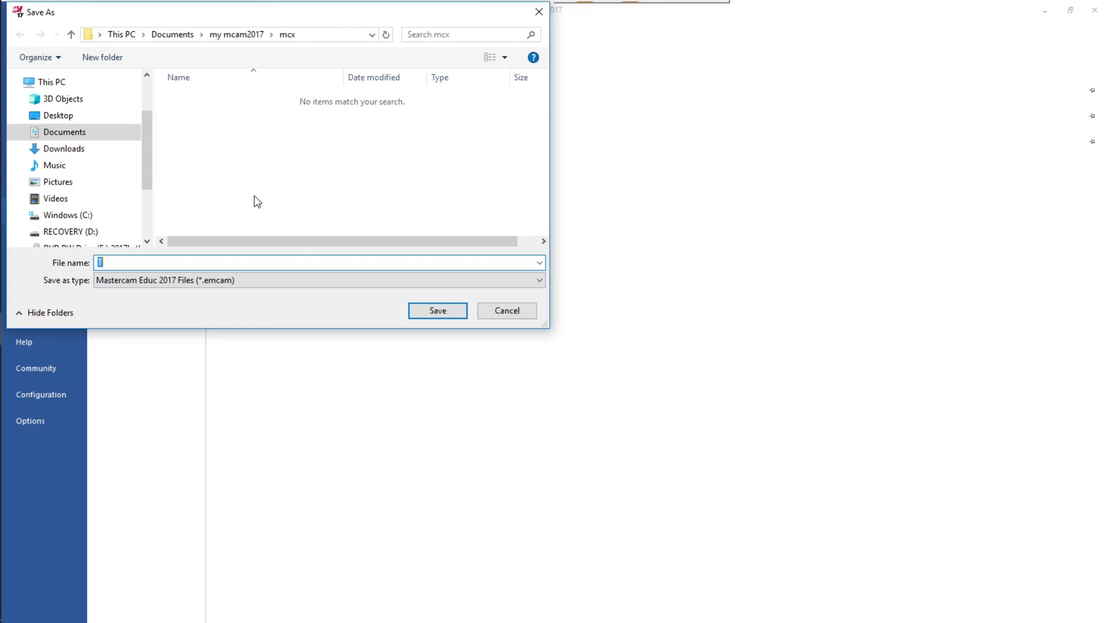
{"action": "type", "text": "Yourlastname"}
{"action": "type", "text": "-Lesson 1"}
{"action": "key", "text": "Return"}
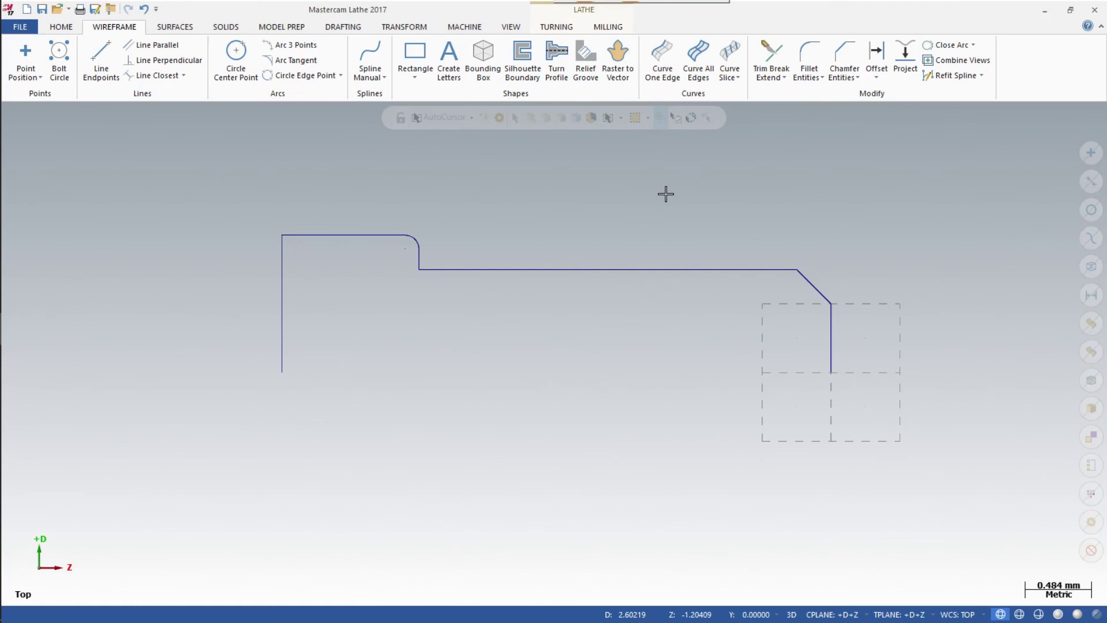